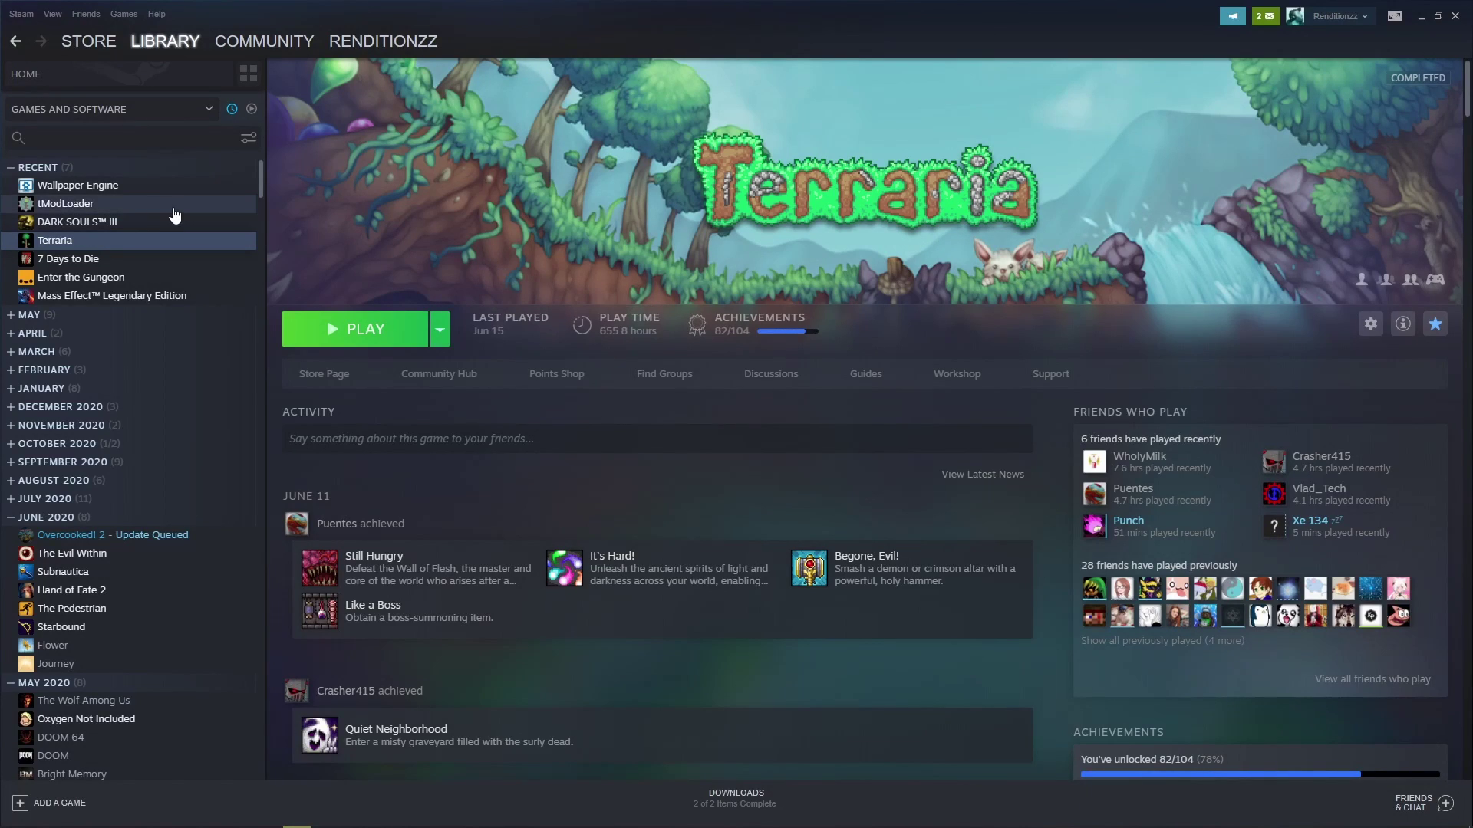
Run Verify integrity of game files on tModLoader, then open its install folder via Browse
{"action": "right_click", "coordinate": [151, 213]}
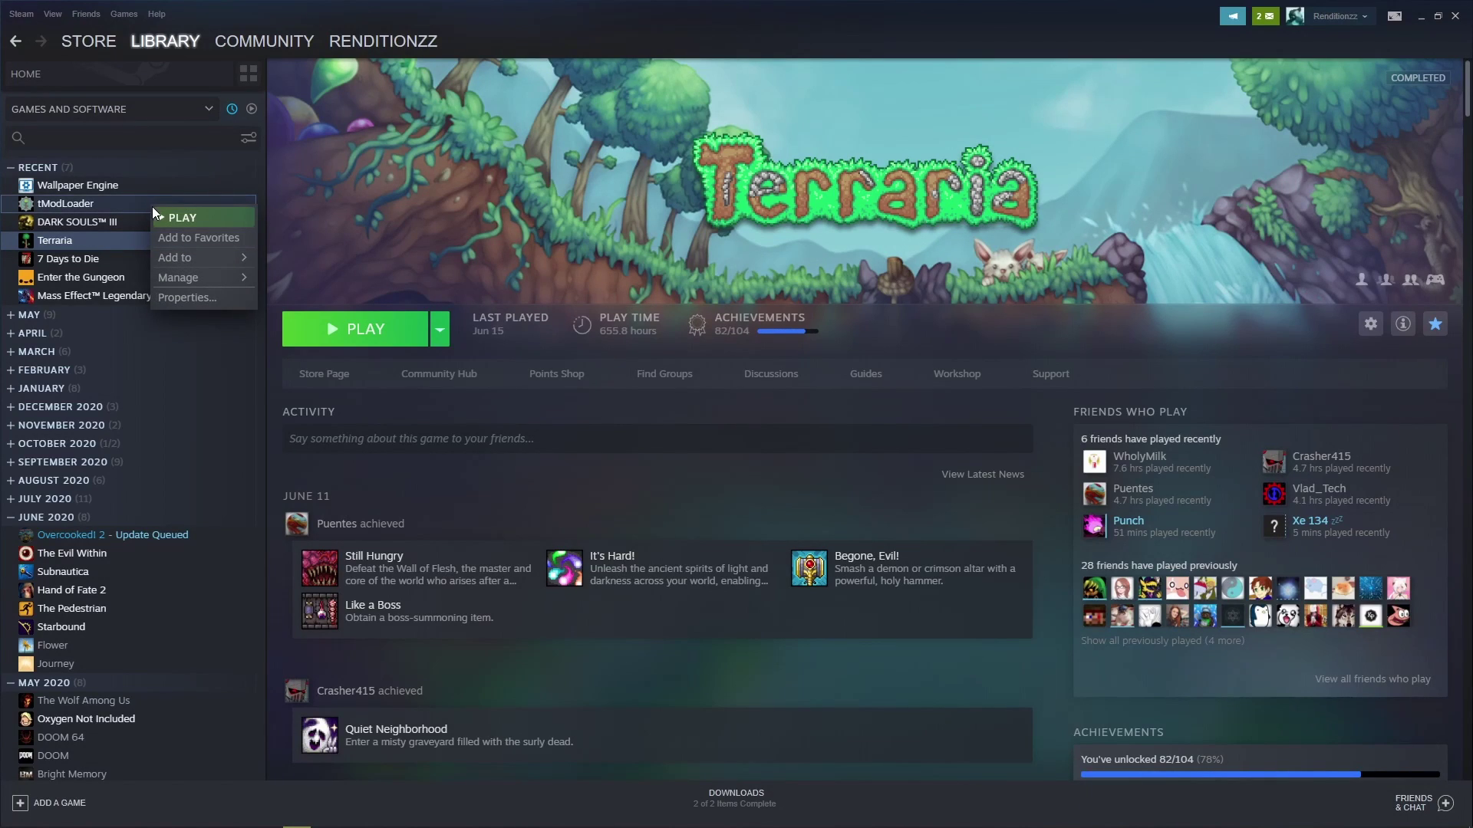
{"action": "left_click", "coordinate": [184, 298]}
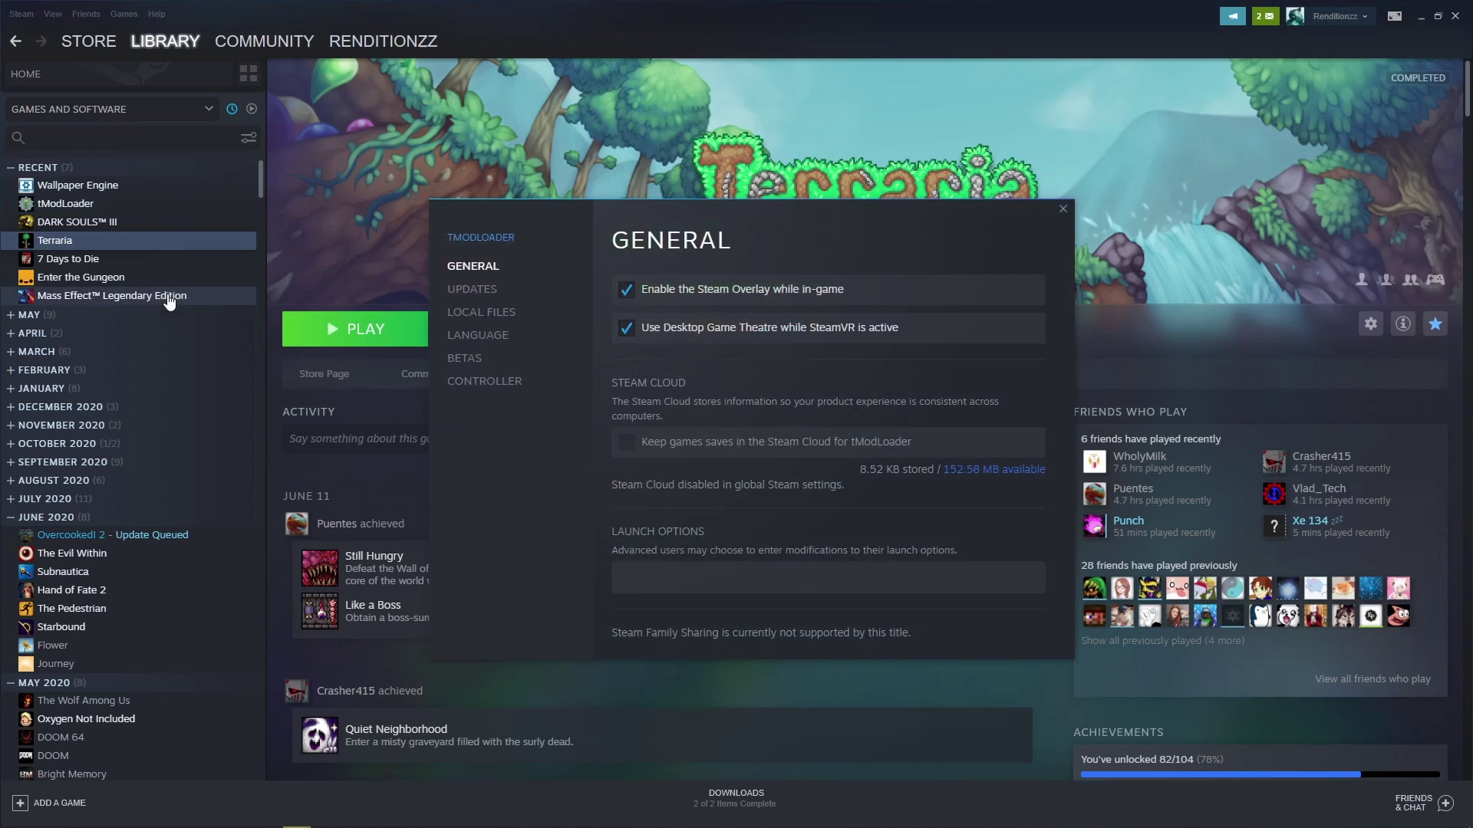
{"action": "left_click", "coordinate": [481, 312]}
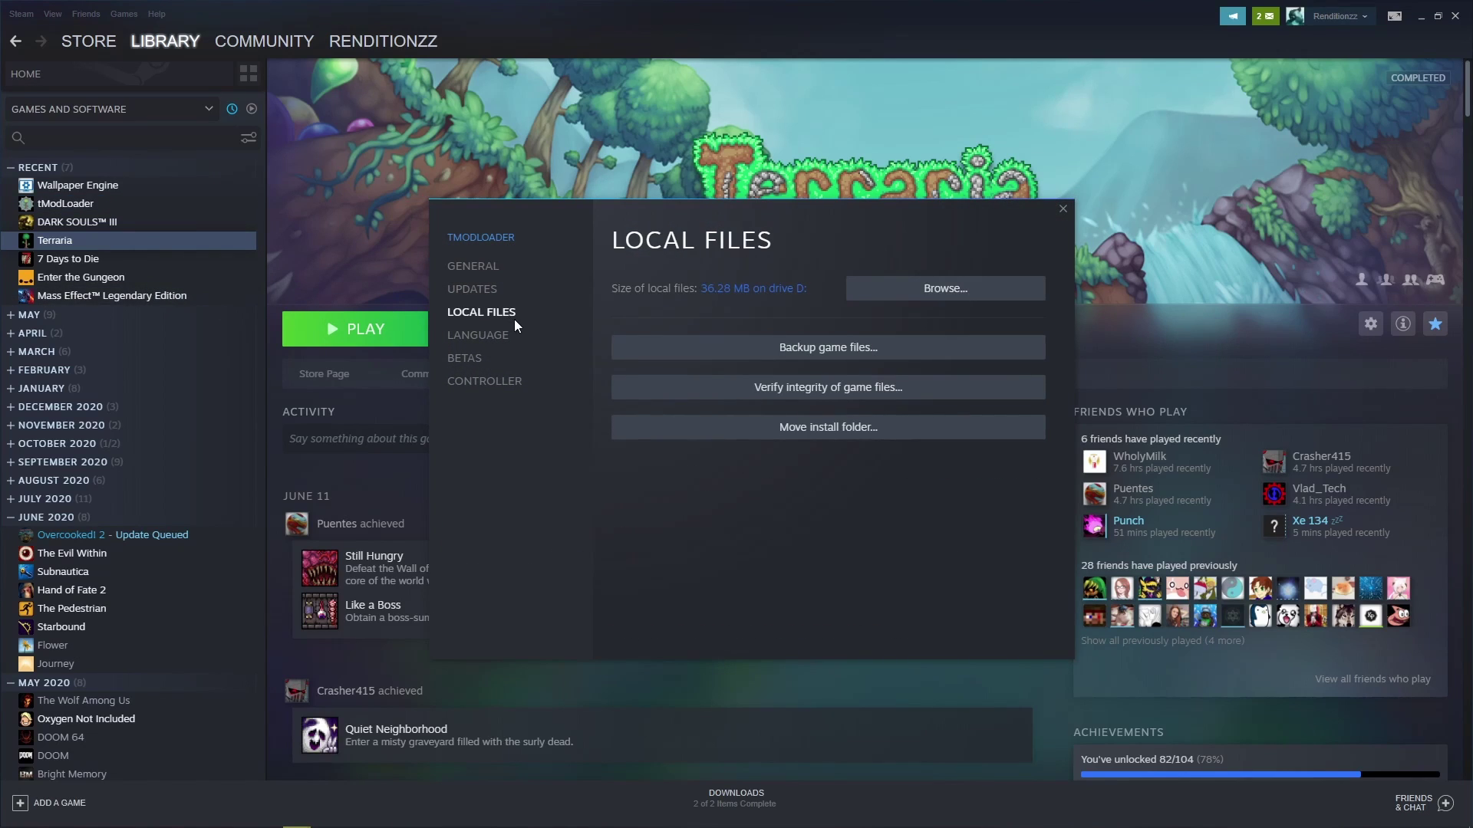
{"action": "left_click", "coordinate": [691, 392]}
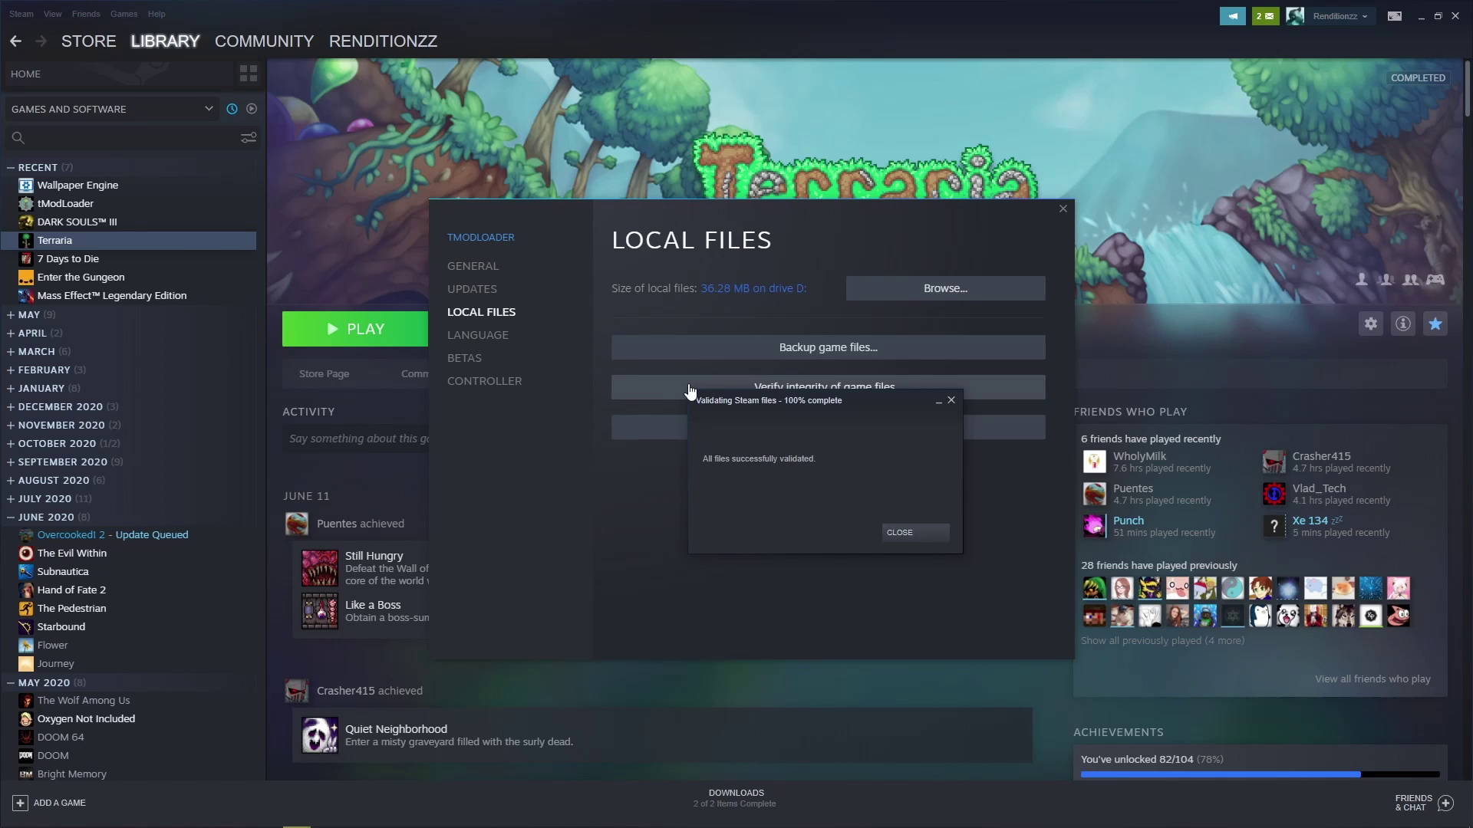
{"action": "left_click", "coordinate": [914, 533]}
{"action": "left_click", "coordinate": [910, 292]}
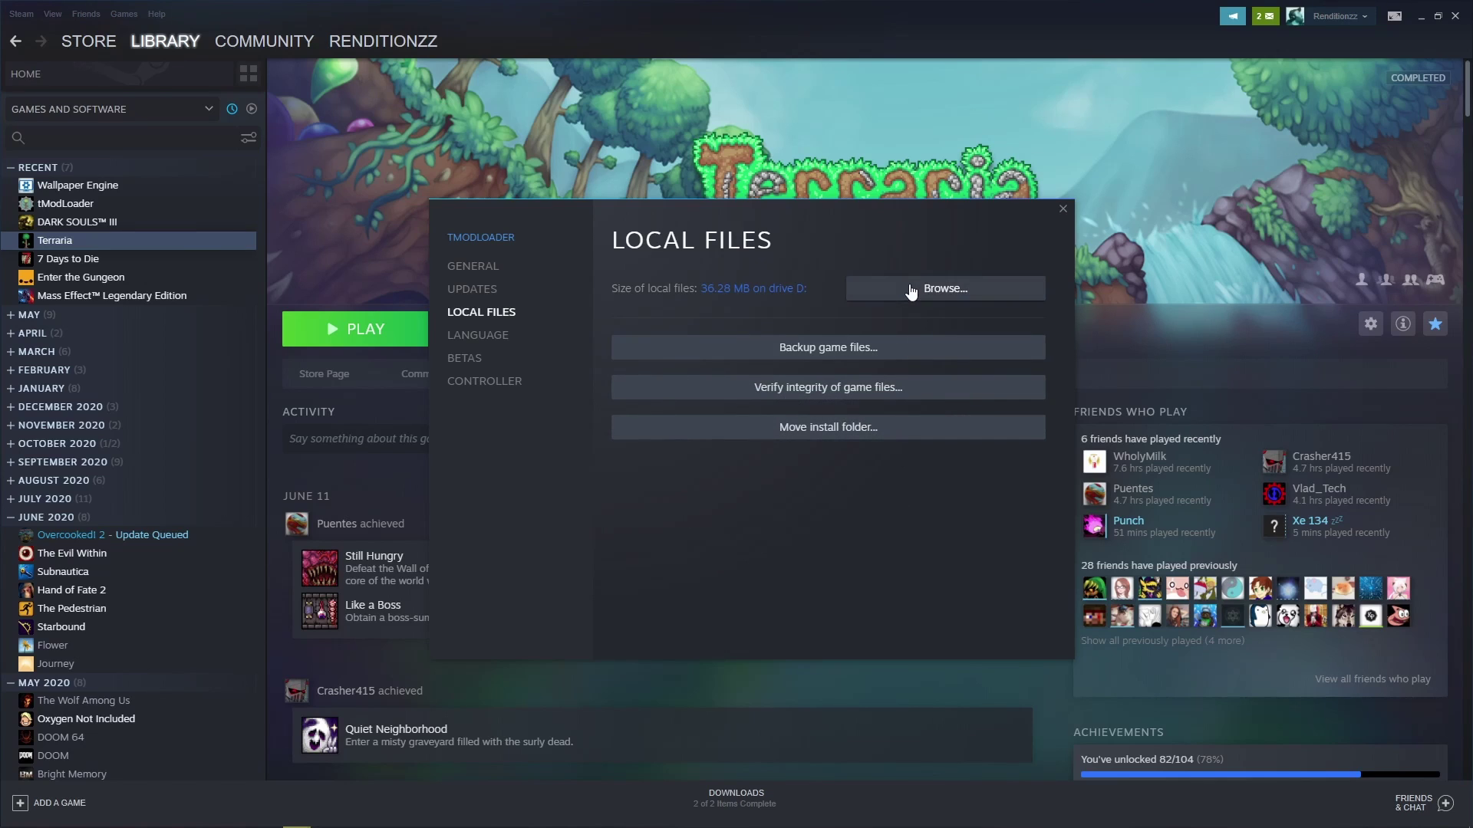
{"action": "mouse_move", "coordinate": [873, 262]}
{"action": "left_mouse_down"}
{"action": "mouse_move", "coordinate": [715, 248]}
{"action": "mouse_move", "coordinate": [455, 92]}
{"action": "left_mouse_up"}
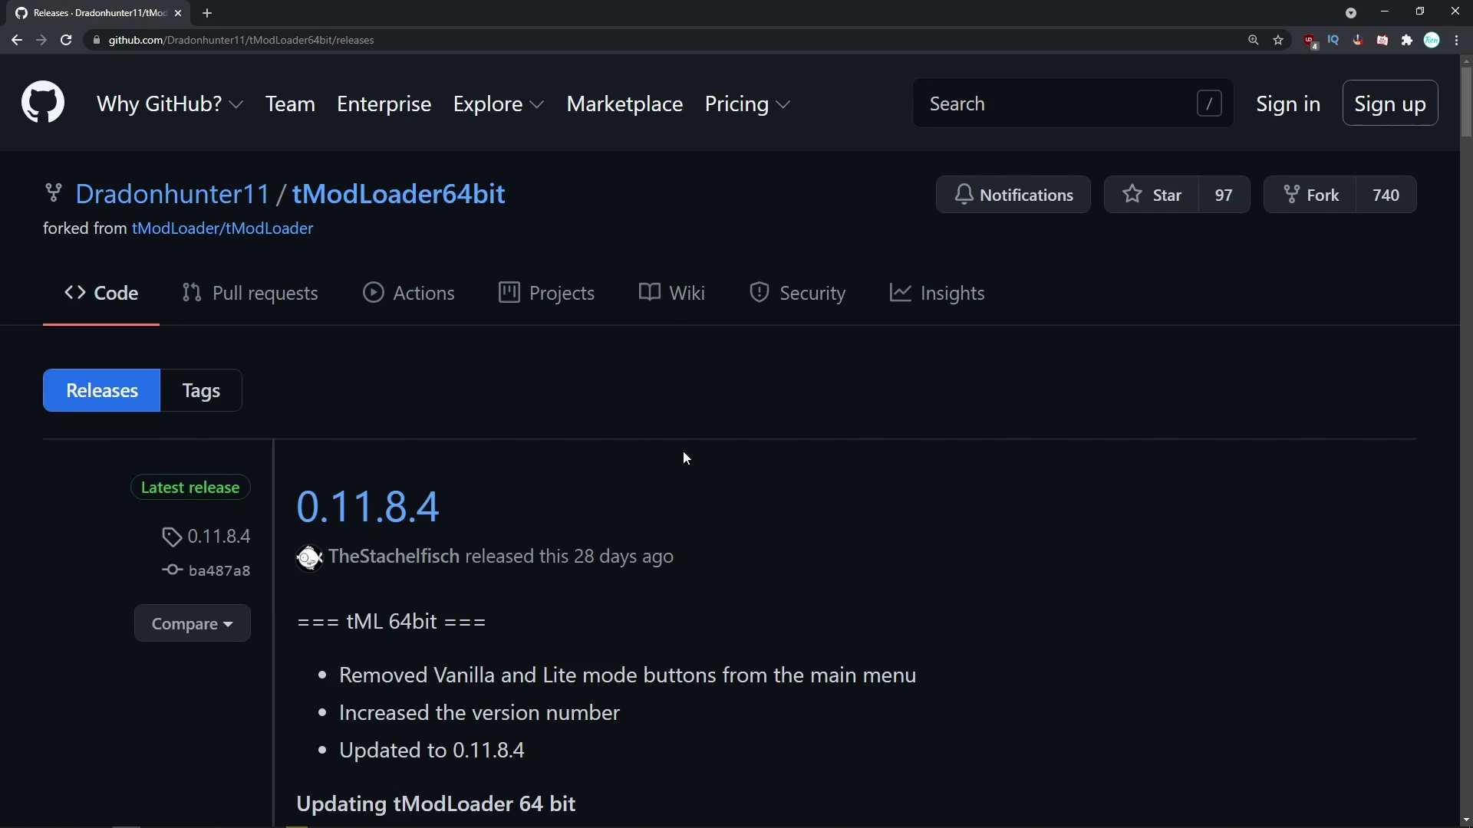
{"action": "scroll", "coordinate": [598, 460], "scroll_direction": "down", "scroll_amount": 3}
{"action": "scroll", "coordinate": [597, 461], "scroll_direction": "down", "scroll_amount": 4}
{"action": "scroll", "coordinate": [596, 462], "scroll_direction": "down", "scroll_amount": 3}
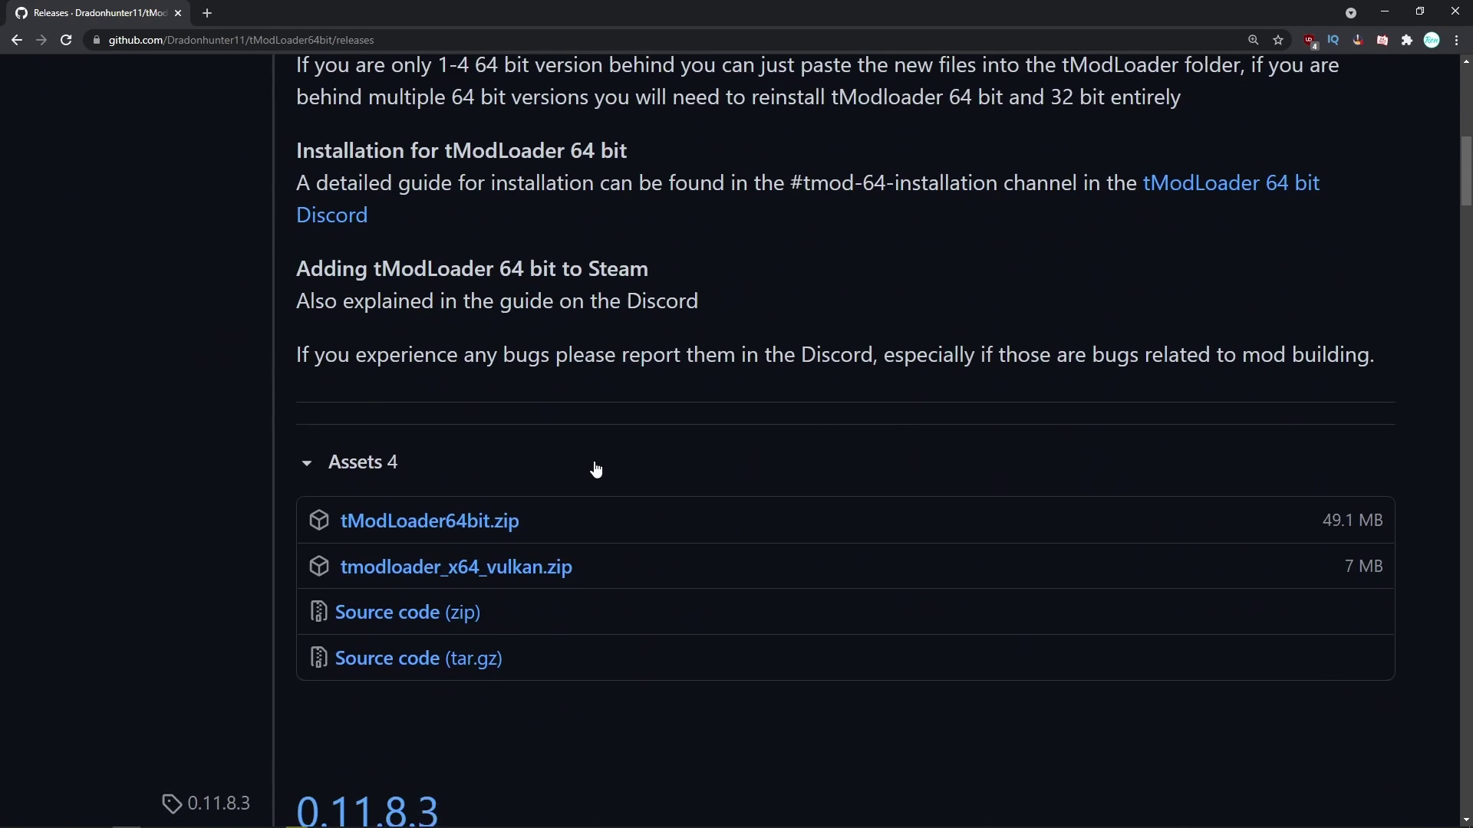
{"action": "scroll", "coordinate": [595, 468], "scroll_direction": "down", "scroll_amount": 2}
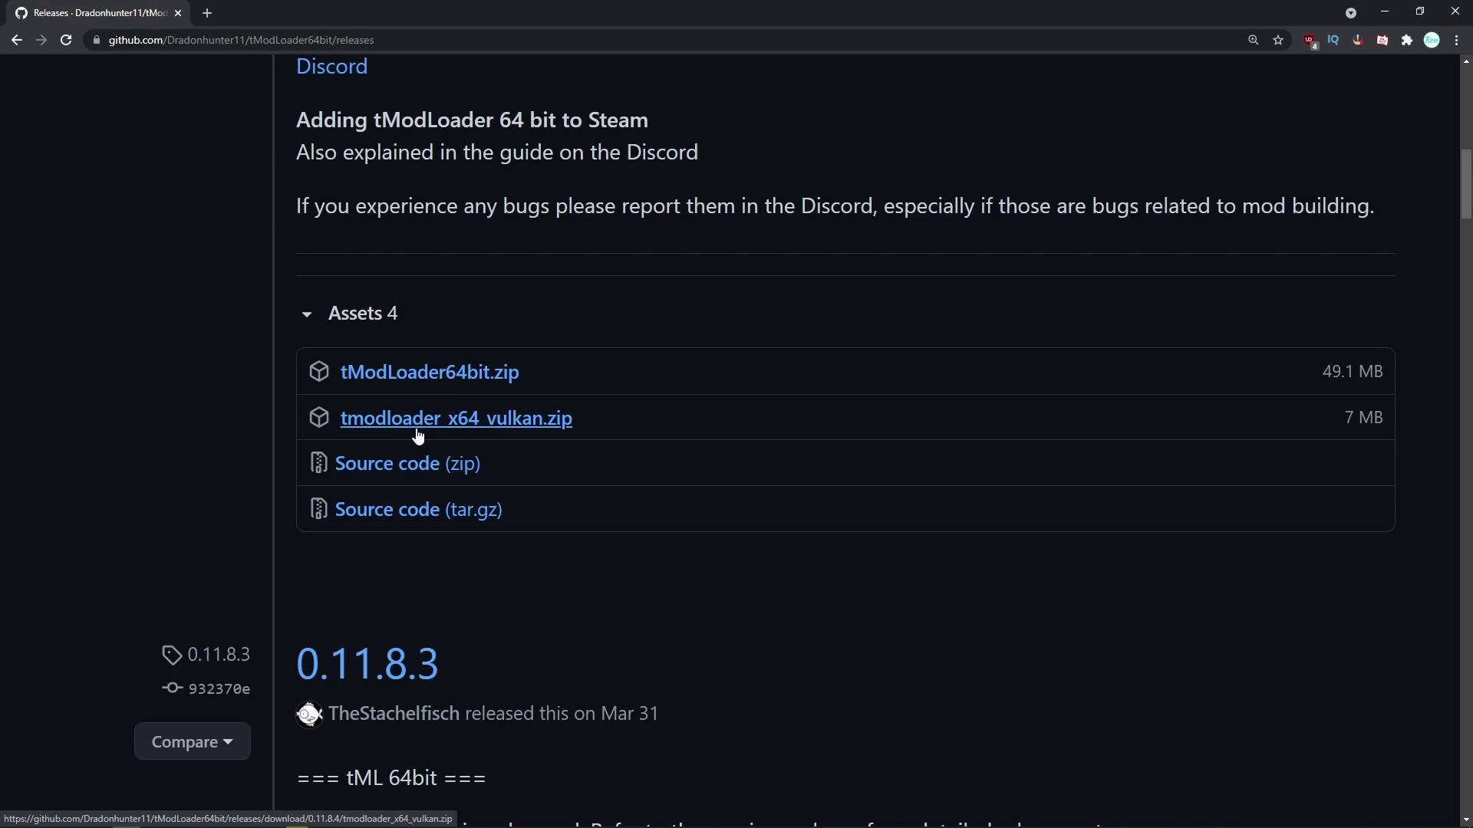
Download the 49.1 MB tModLoader64bit.zip asset from the latest release and open it
{"action": "left_click", "coordinate": [425, 372]}
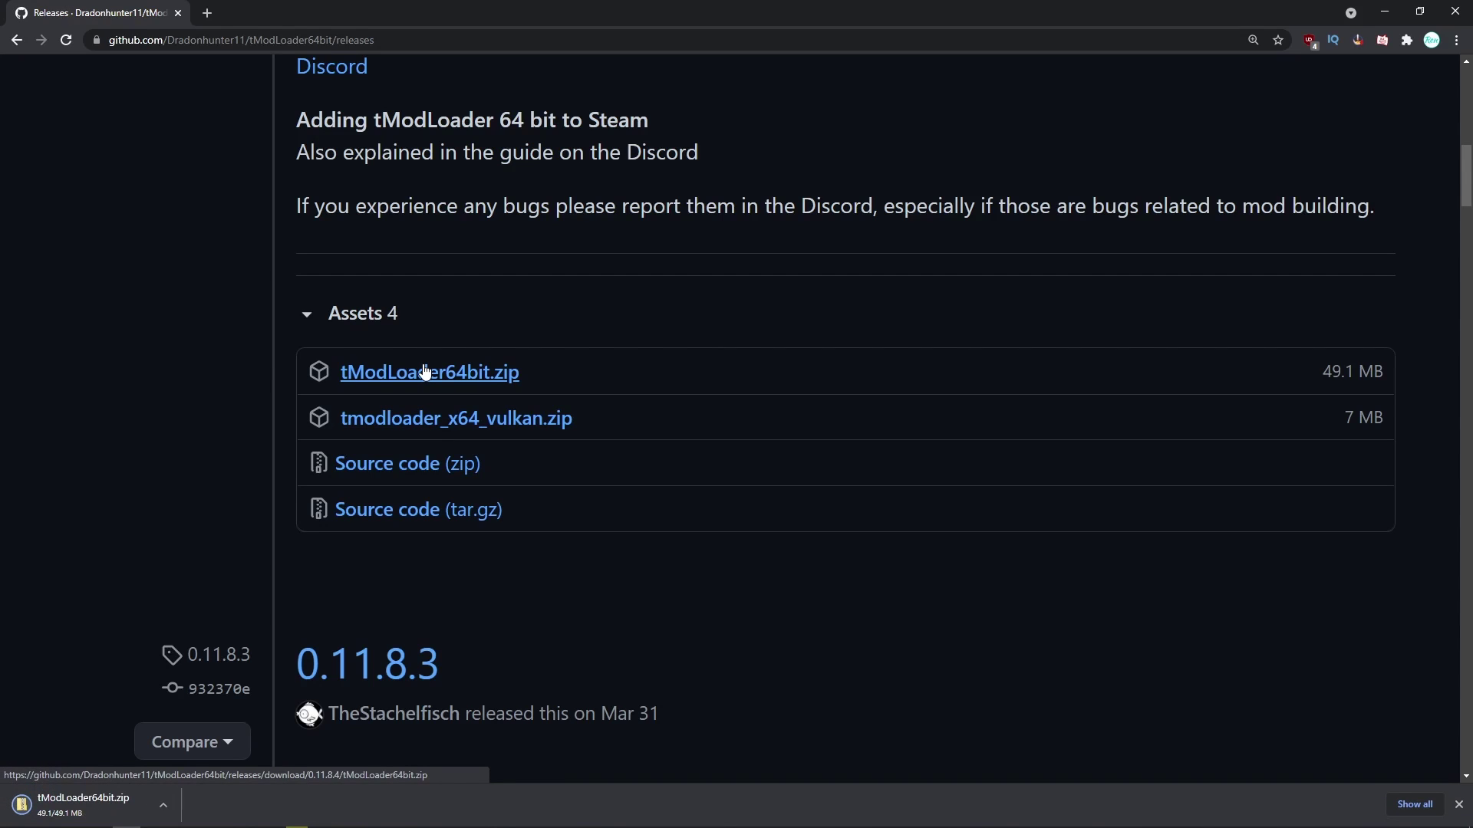
{"action": "left_click", "coordinate": [88, 808]}
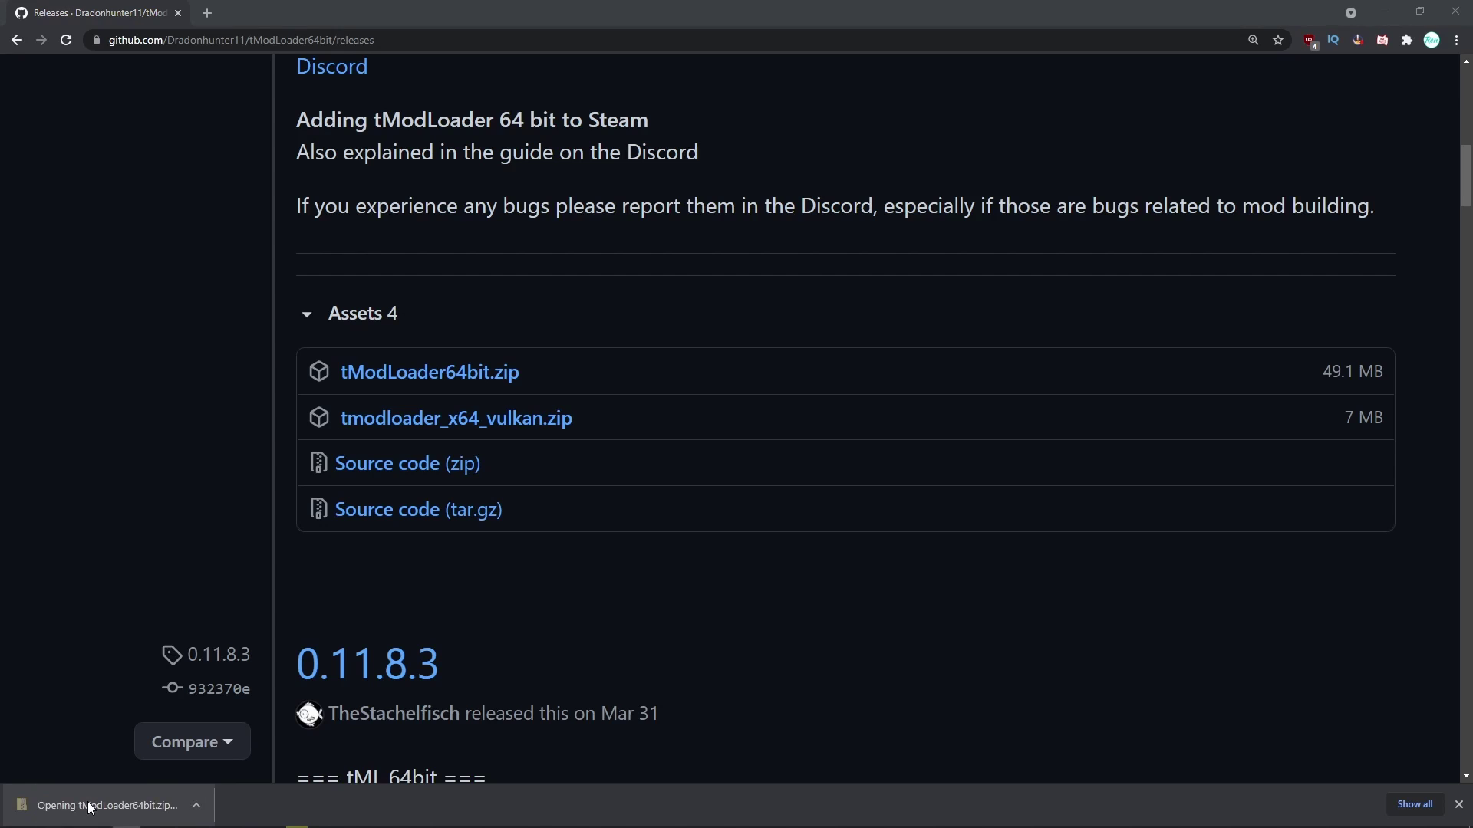
Drag all 18 files from the zip's tModLoader64bit folder into tModLoader's Steam install folder
{"action": "double_click", "coordinate": [674, 331]}
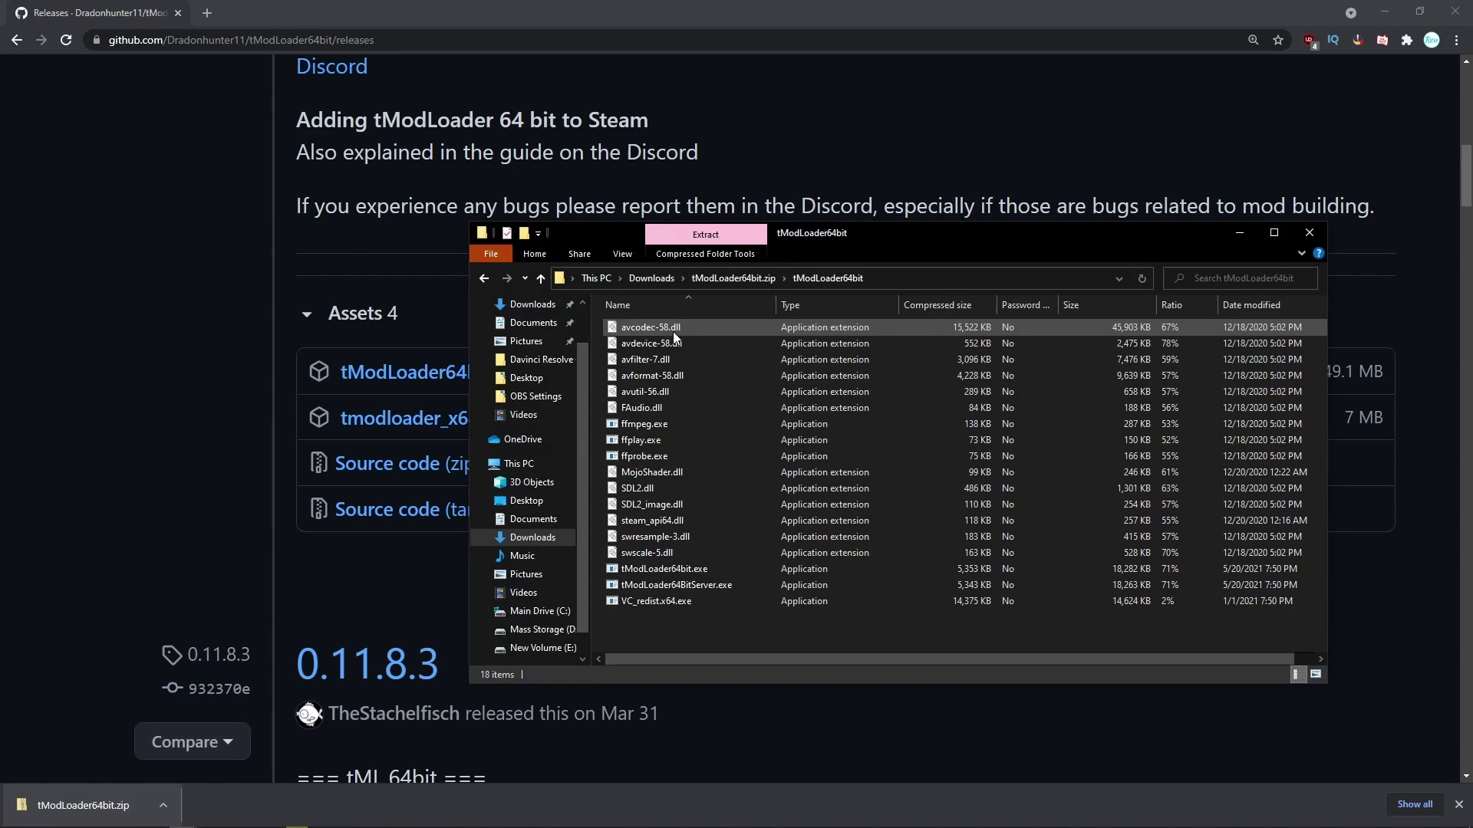
{"action": "key", "text": "ctrl+a"}
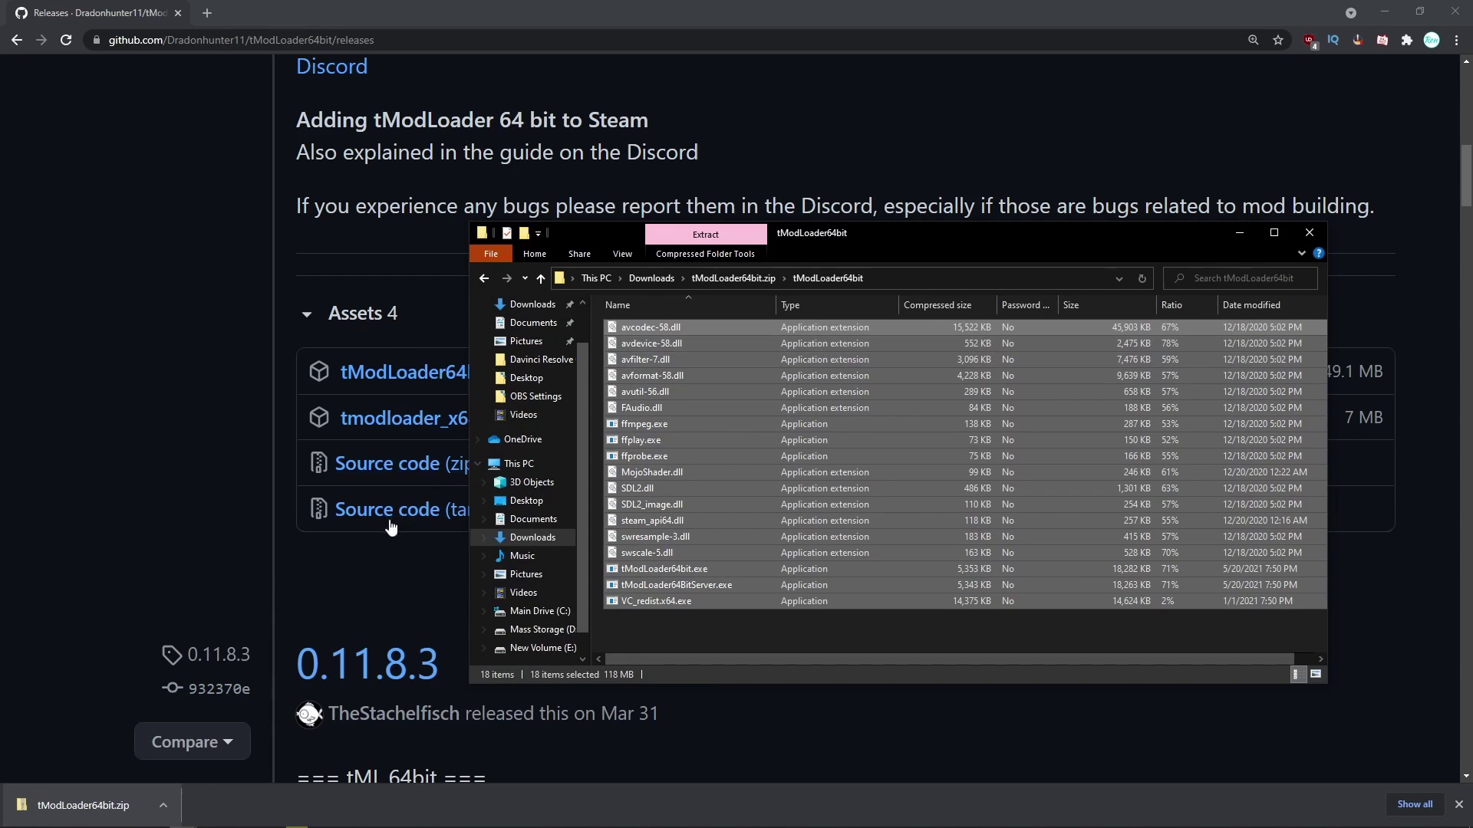
{"action": "mouse_move", "coordinate": [181, 817]}
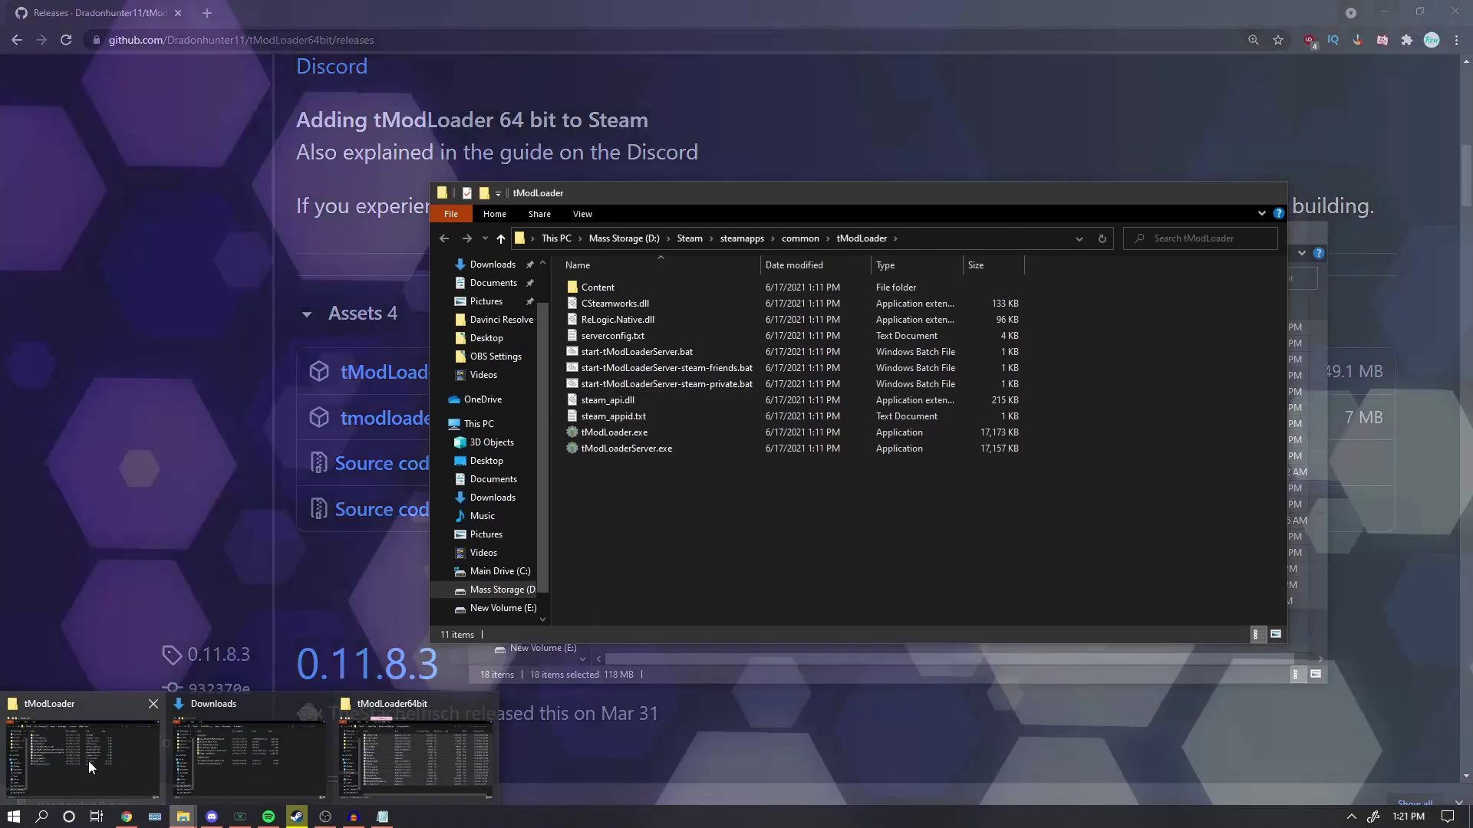
{"action": "left_click", "coordinate": [89, 760]}
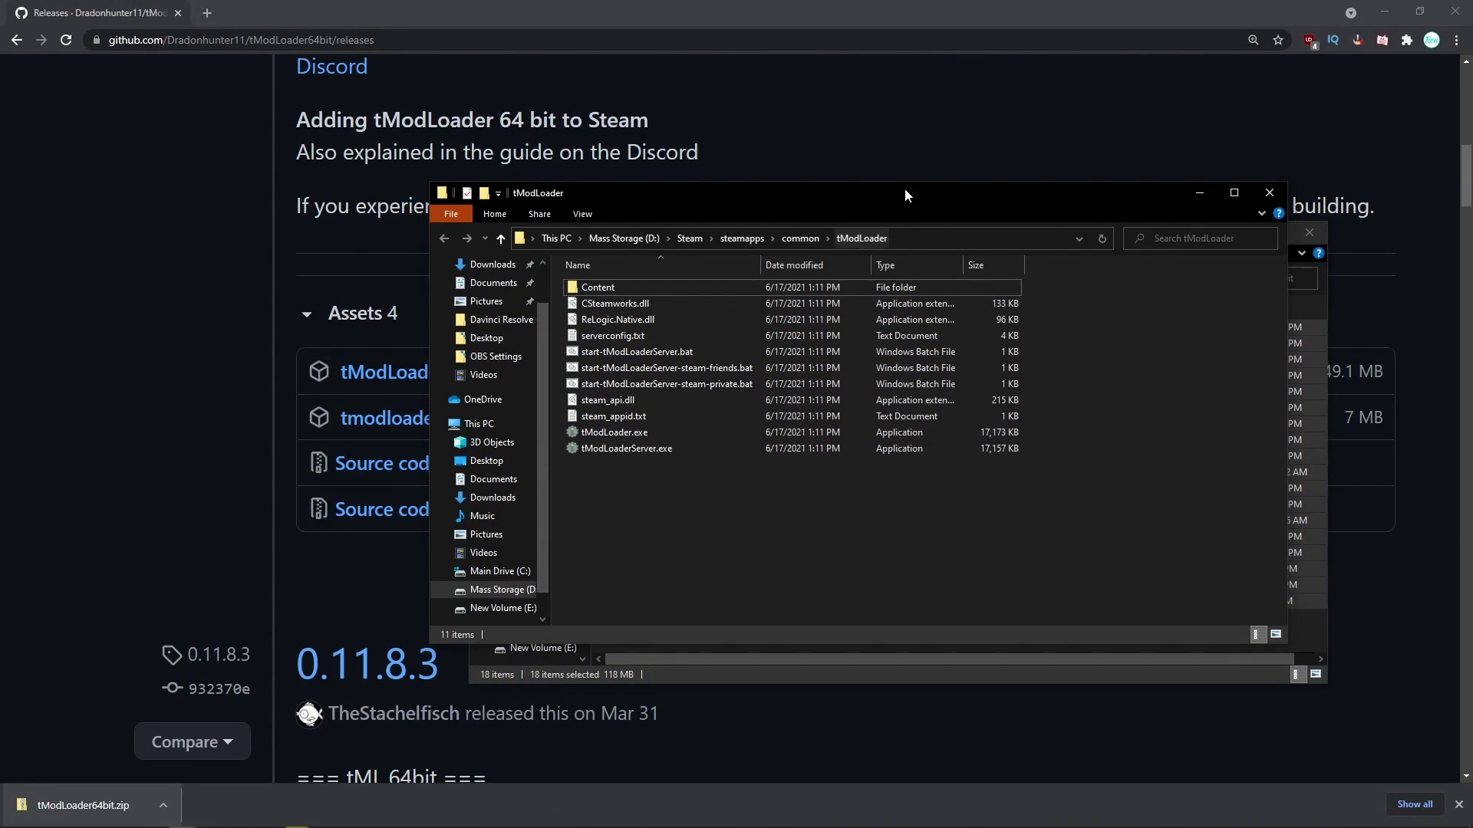
{"action": "left_click_drag", "start_coordinate": [886, 195], "coordinate": [490, 246]}
{"action": "left_click_drag", "start_coordinate": [1059, 414], "coordinate": [456, 593]}
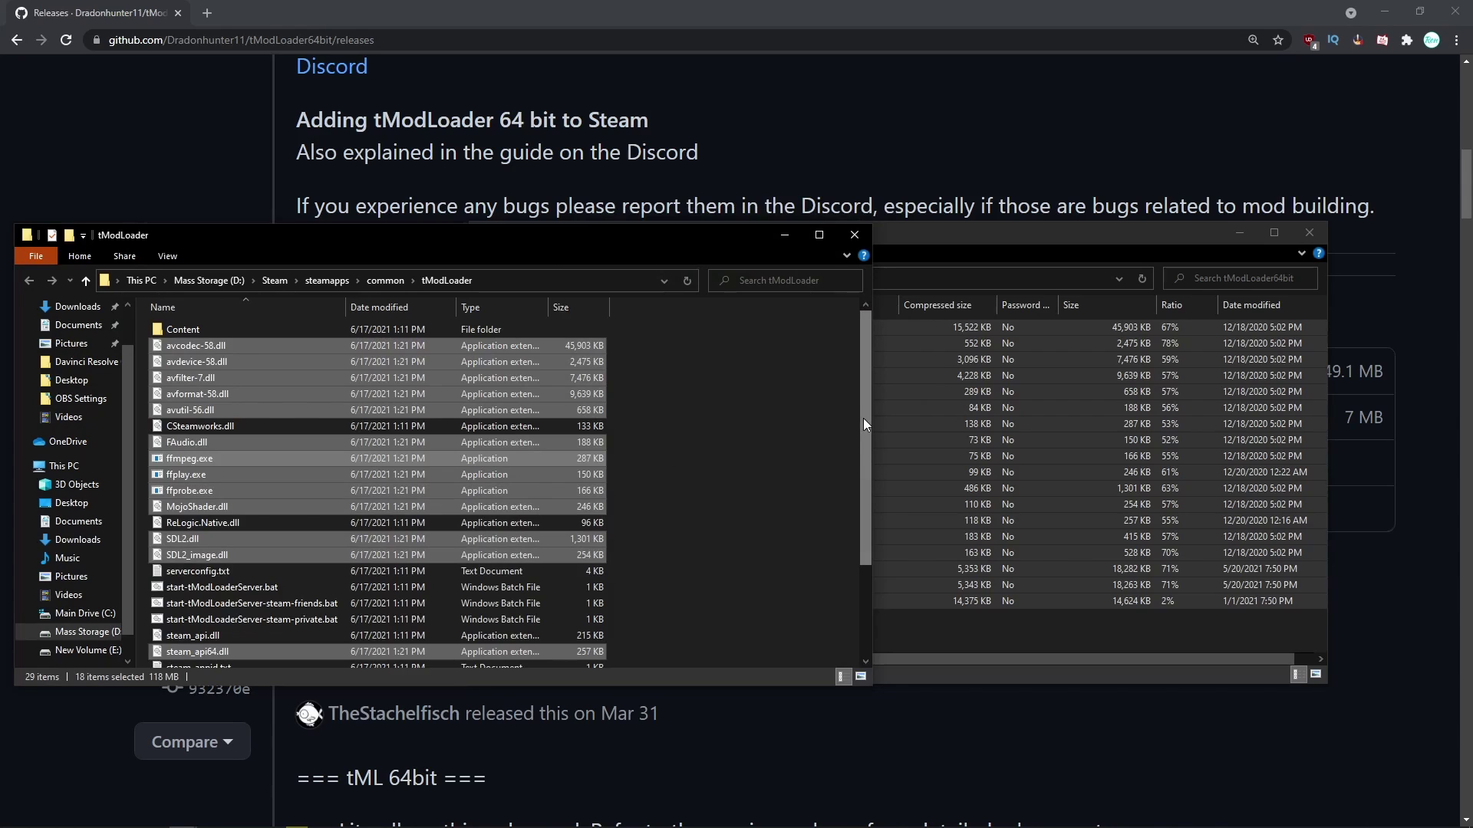
{"action": "left_click_drag", "start_coordinate": [863, 418], "coordinate": [855, 517]}
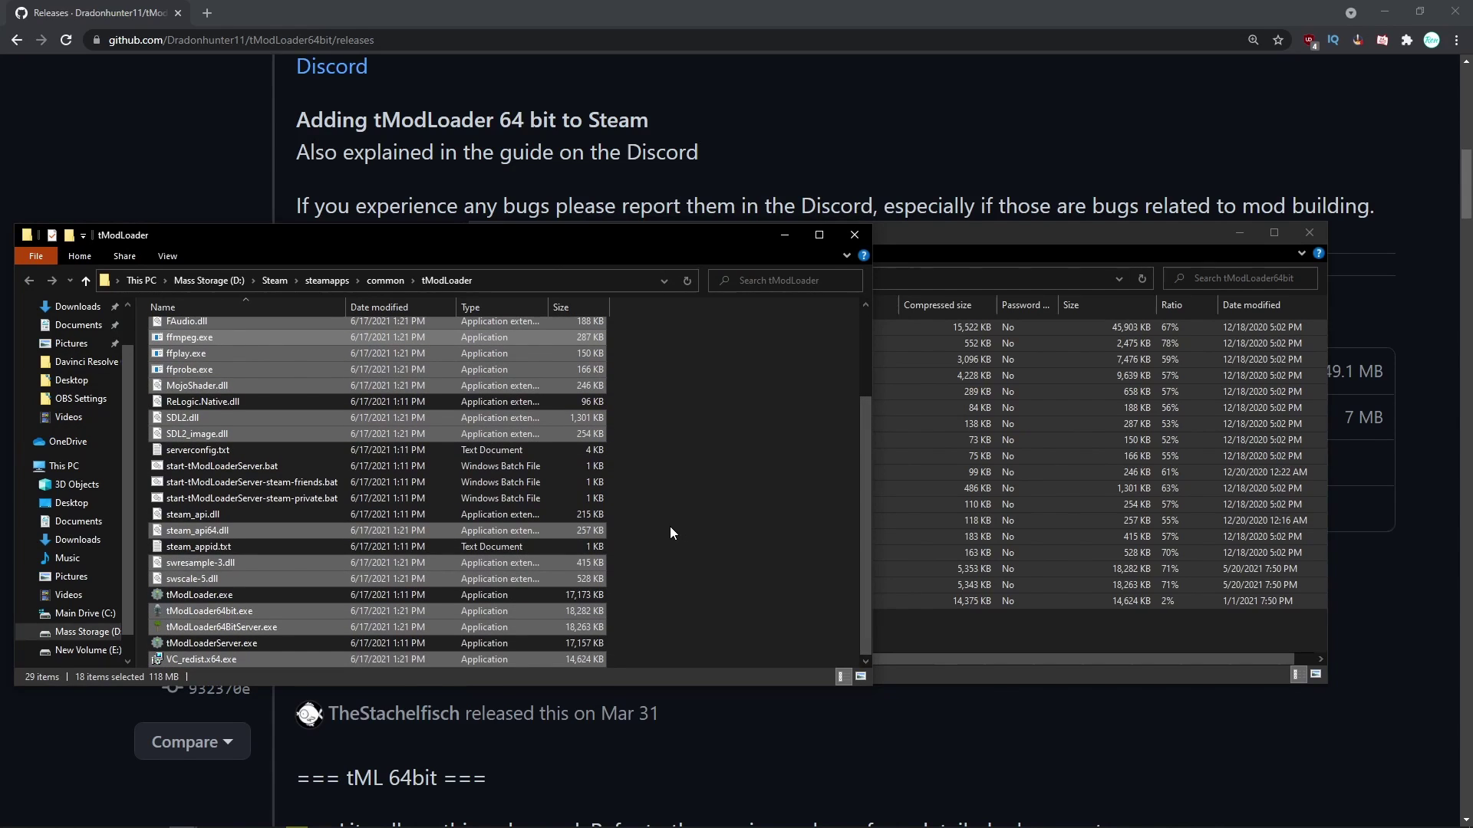
Copy tModLoader64bit.exe's full path from the Object name field on its Security tab
{"action": "left_click", "coordinate": [243, 610]}
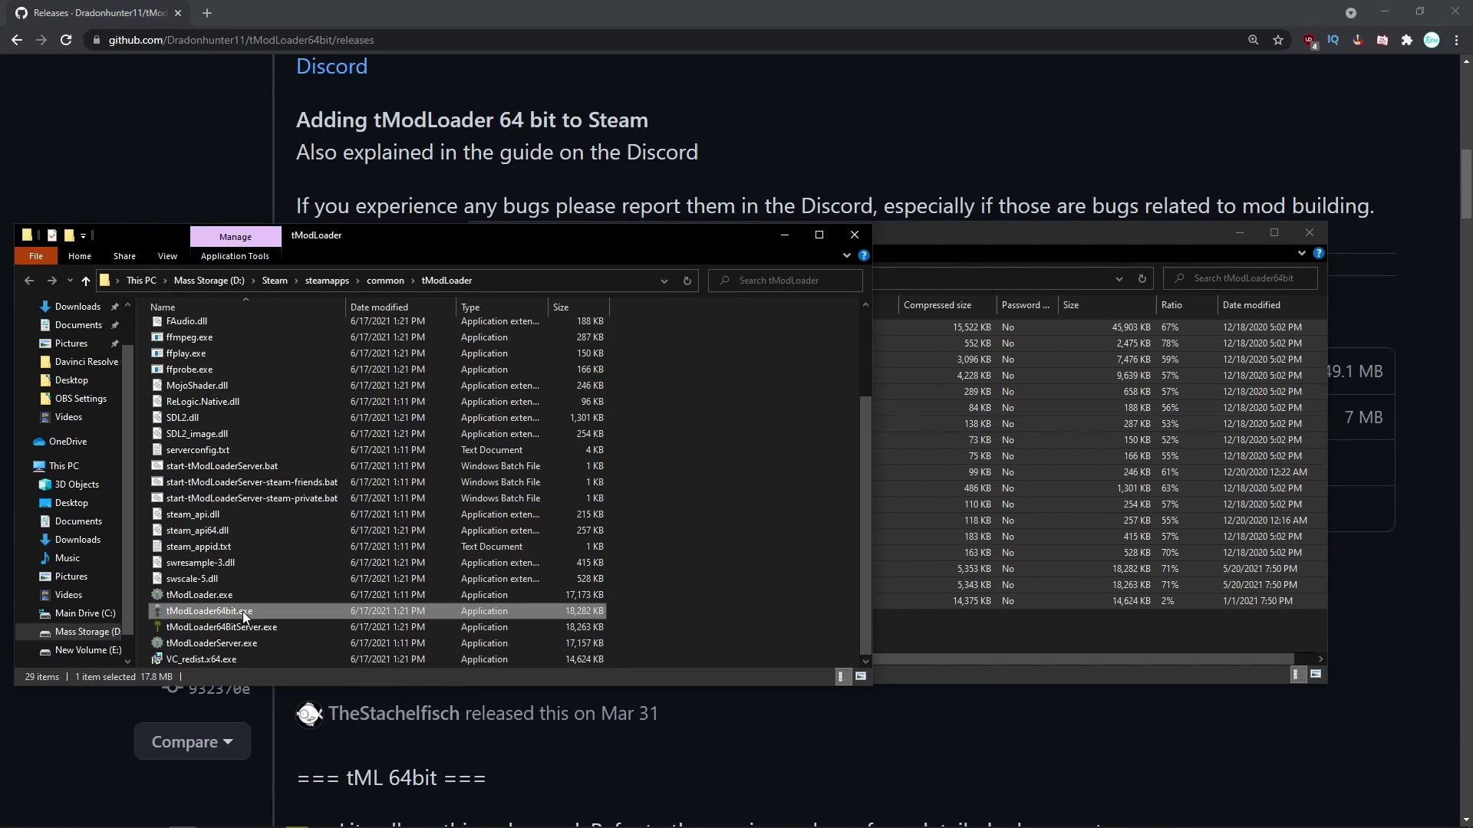
{"action": "right_click", "coordinate": [243, 611]}
{"action": "left_click", "coordinate": [289, 599]}
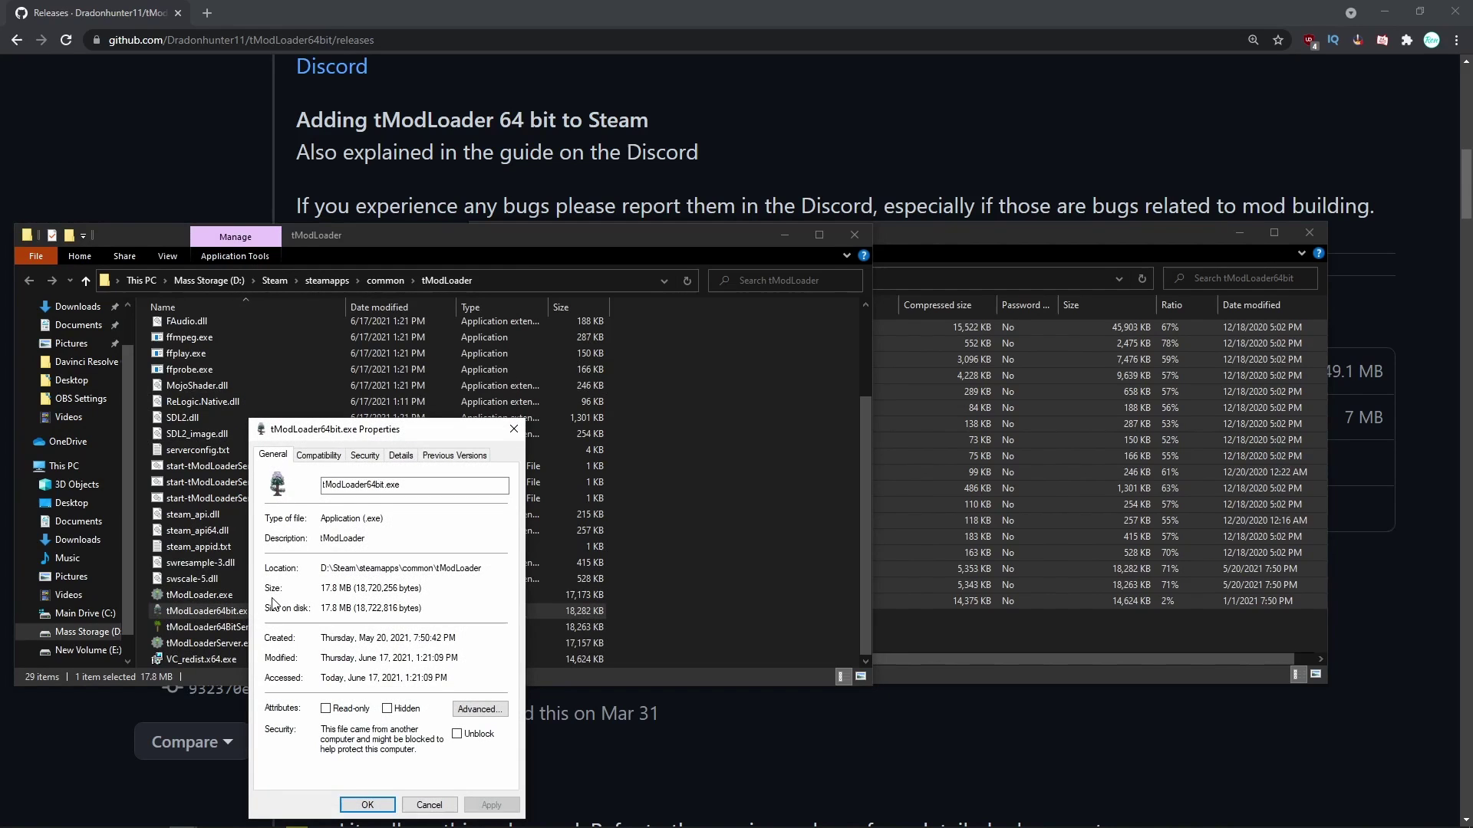
{"action": "left_click", "coordinate": [362, 456]}
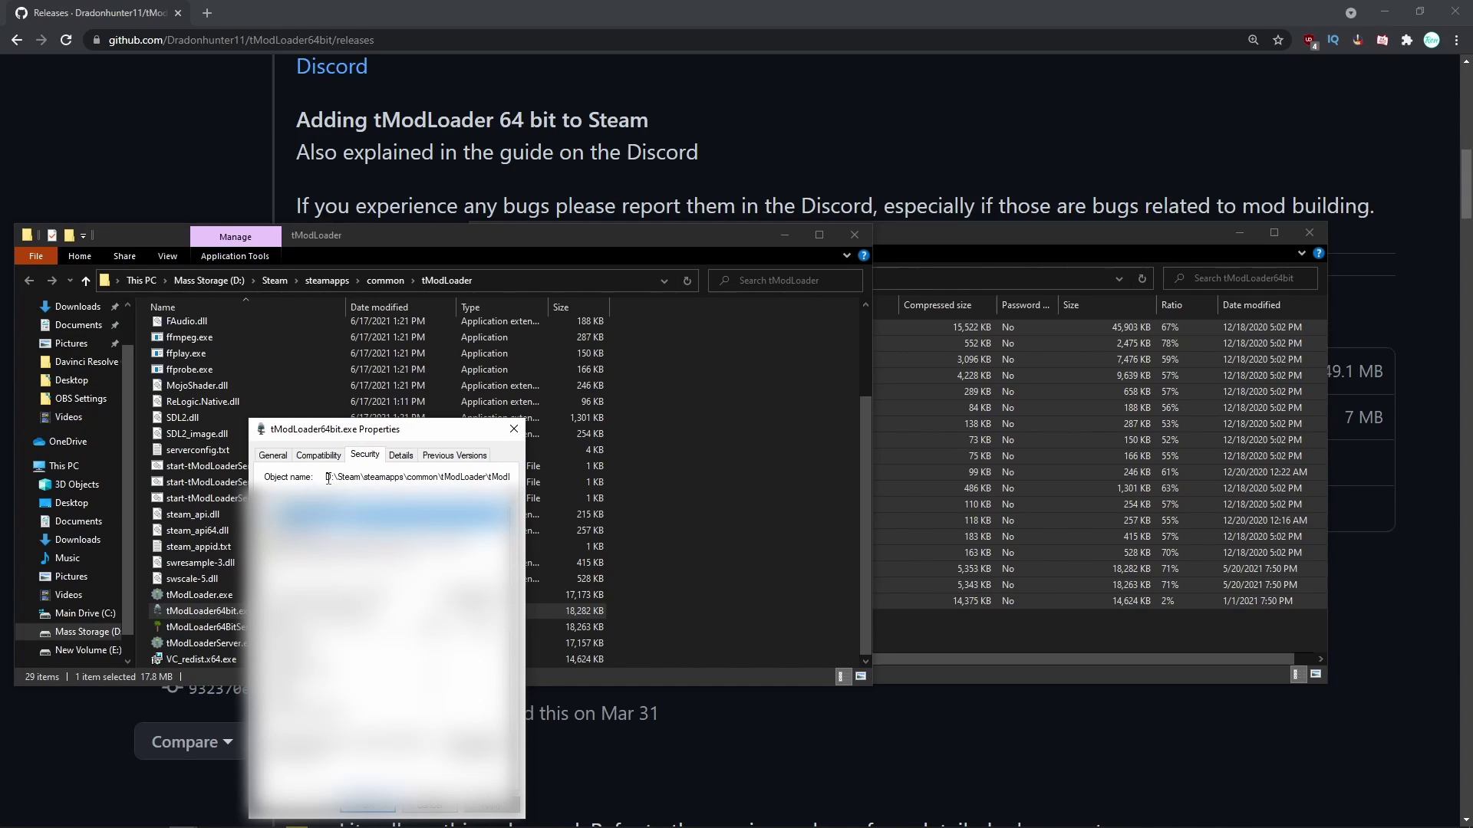
{"action": "left_click_drag", "start_coordinate": [326, 477], "coordinate": [557, 481]}
{"action": "key", "text": "ctrl+c"}
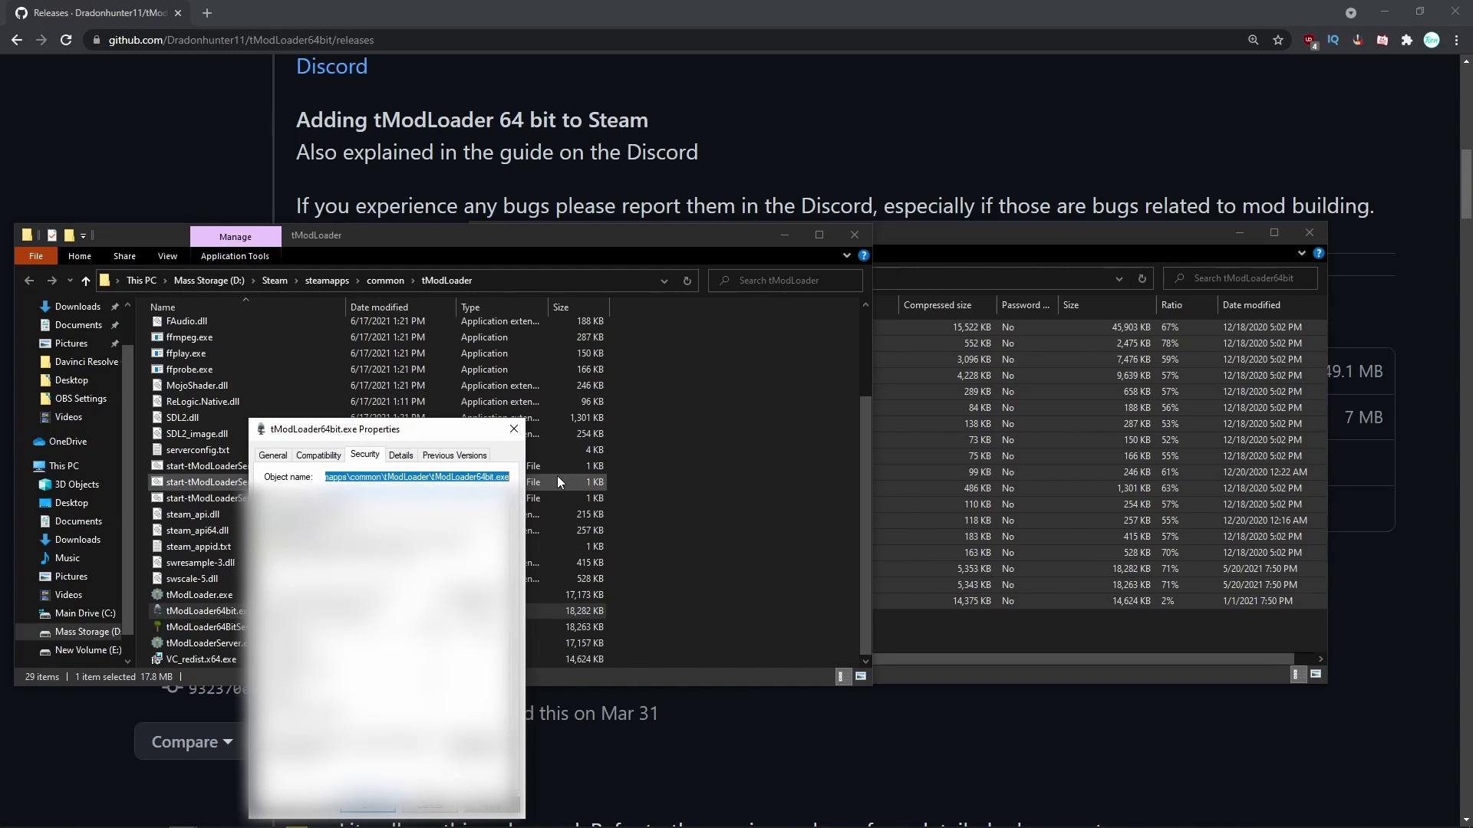
{"action": "left_click", "coordinate": [514, 429]}
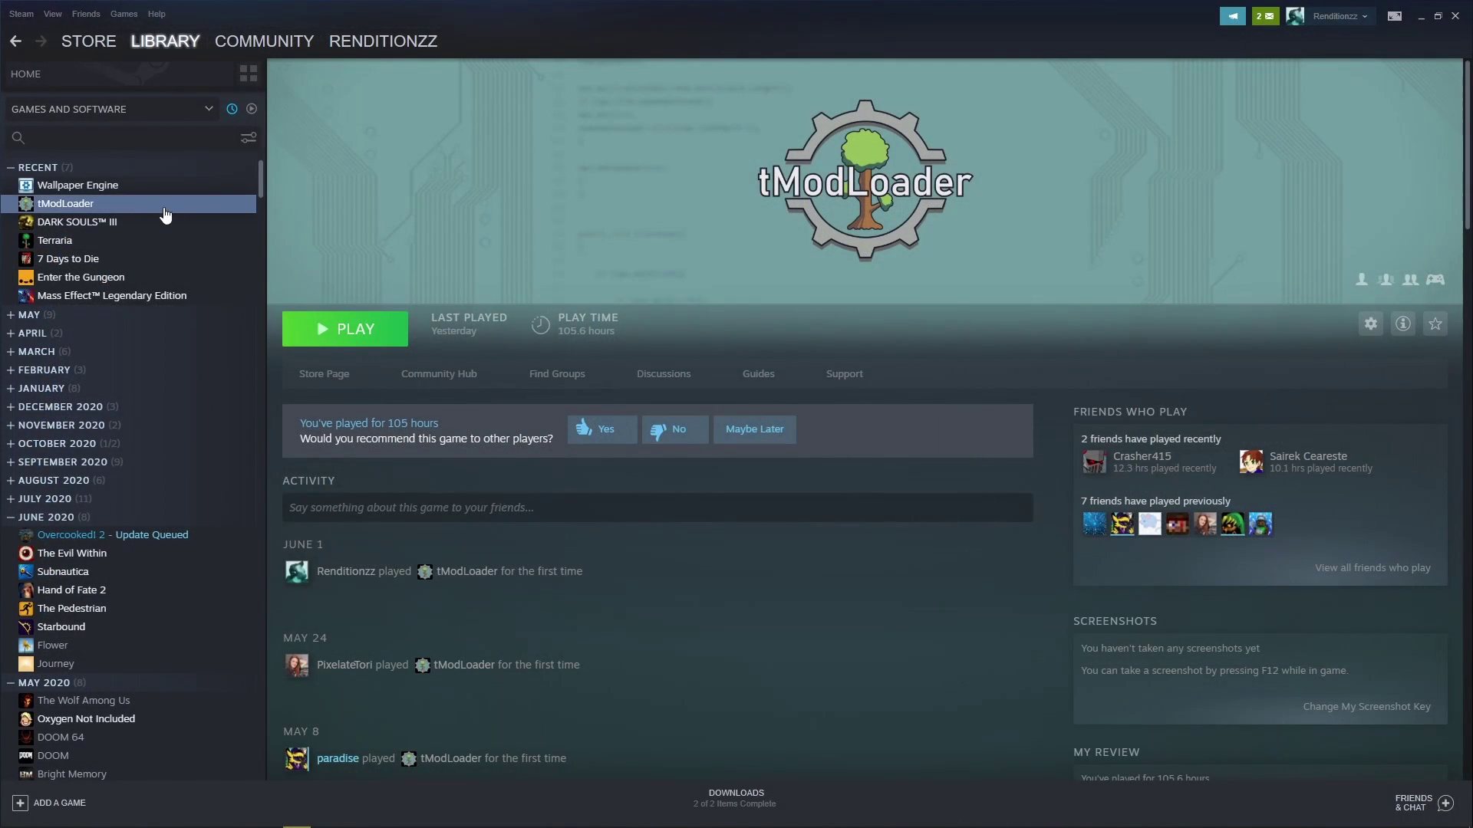
Enter the quoted tModLoader64bit.exe path followed by %command% in tModLoader's Launch Options
{"action": "right_click", "coordinate": [159, 211]}
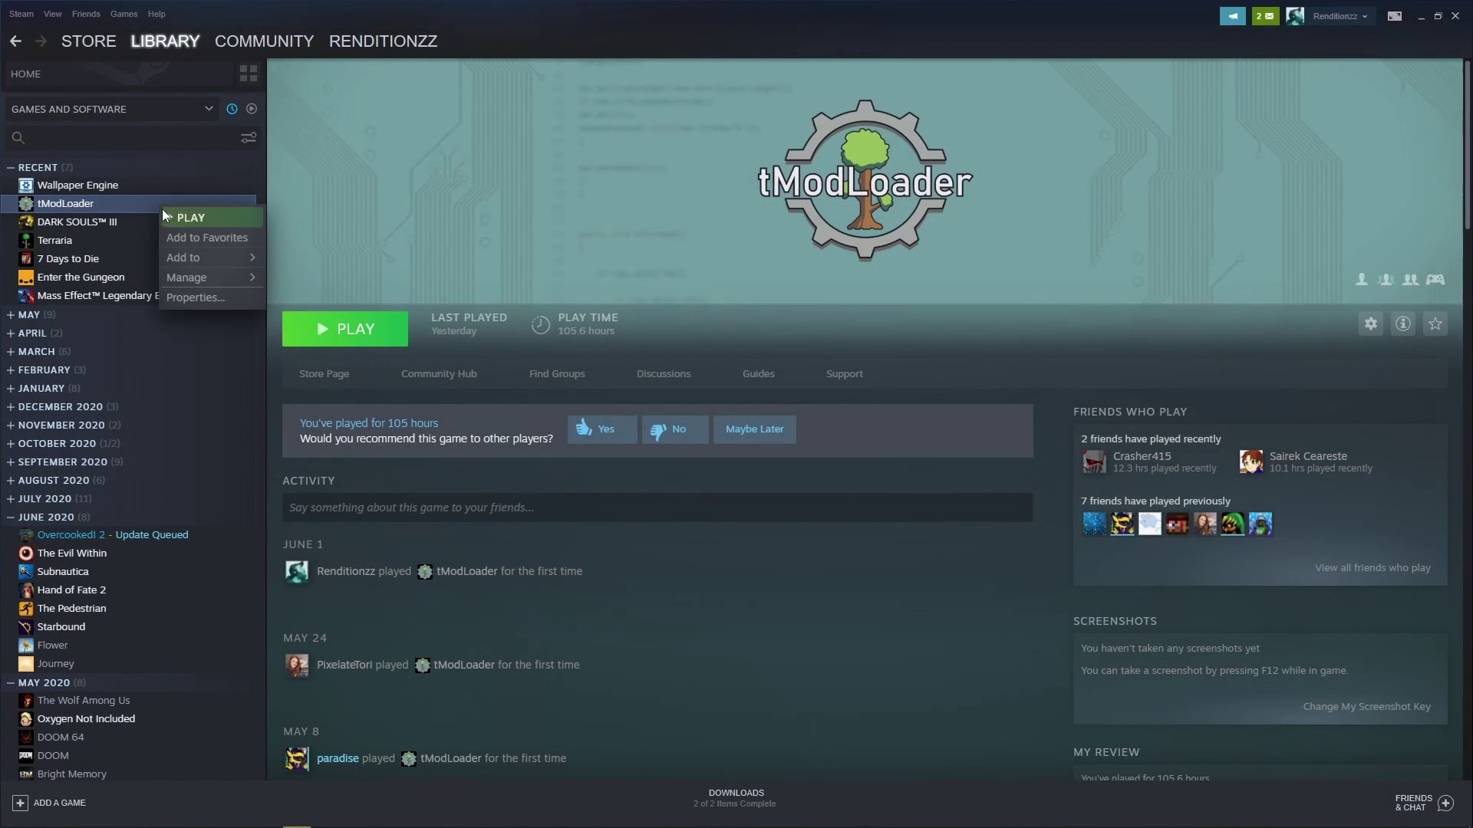
{"action": "left_click", "coordinate": [187, 301]}
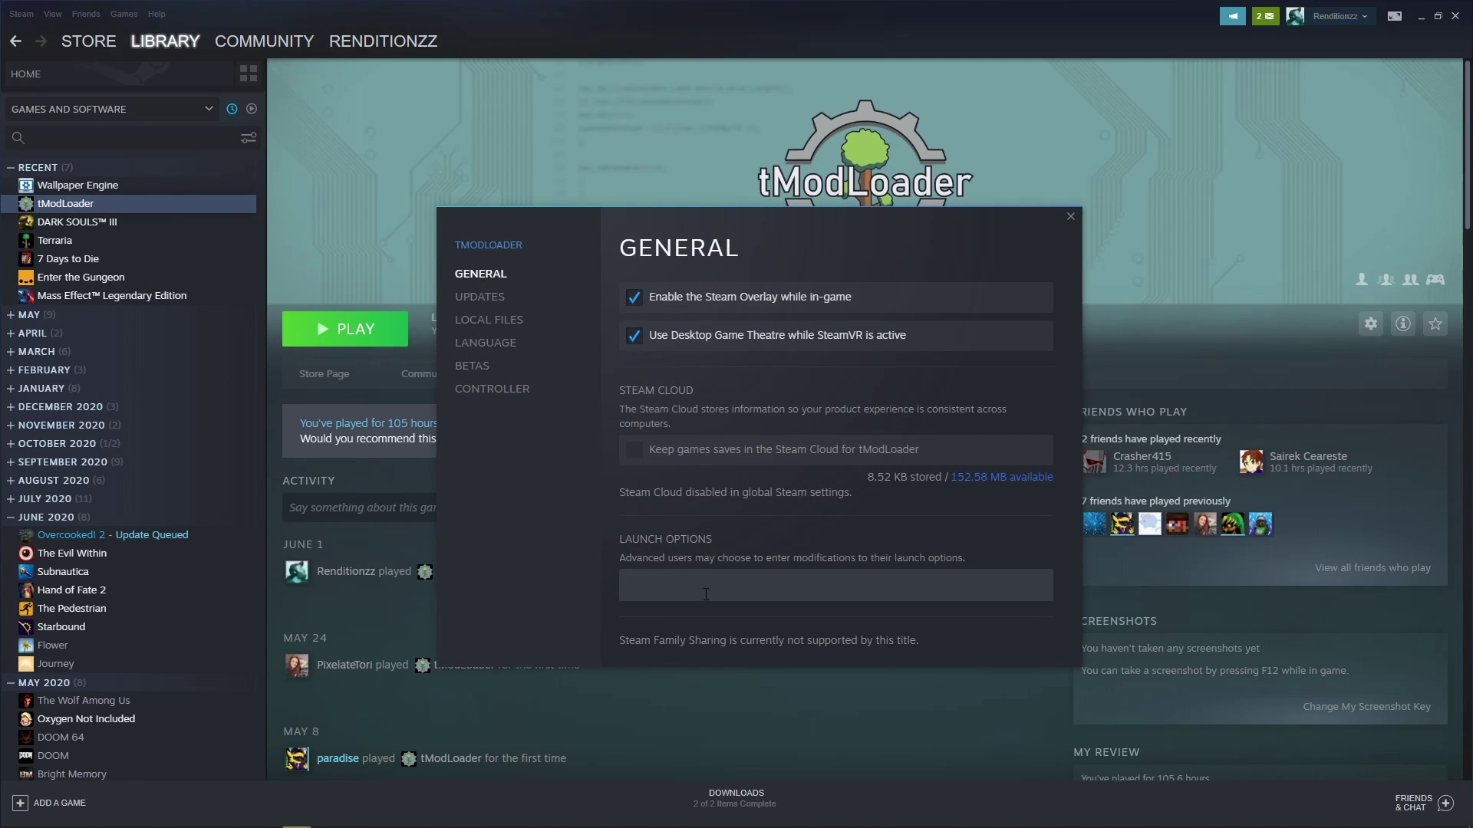
{"action": "left_click", "coordinate": [706, 594]}
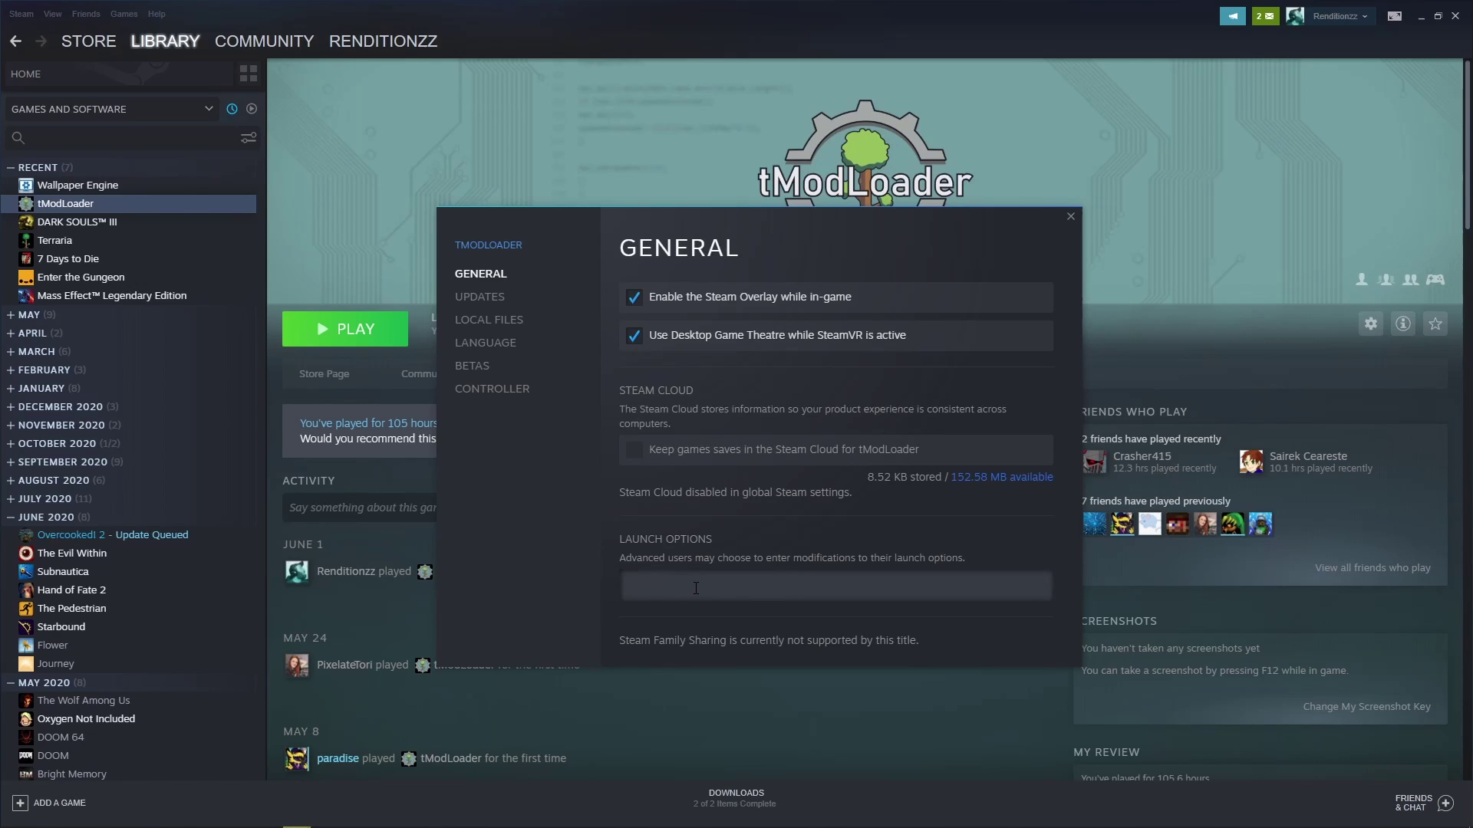
{"action": "key", "text": "ctrl+v"}
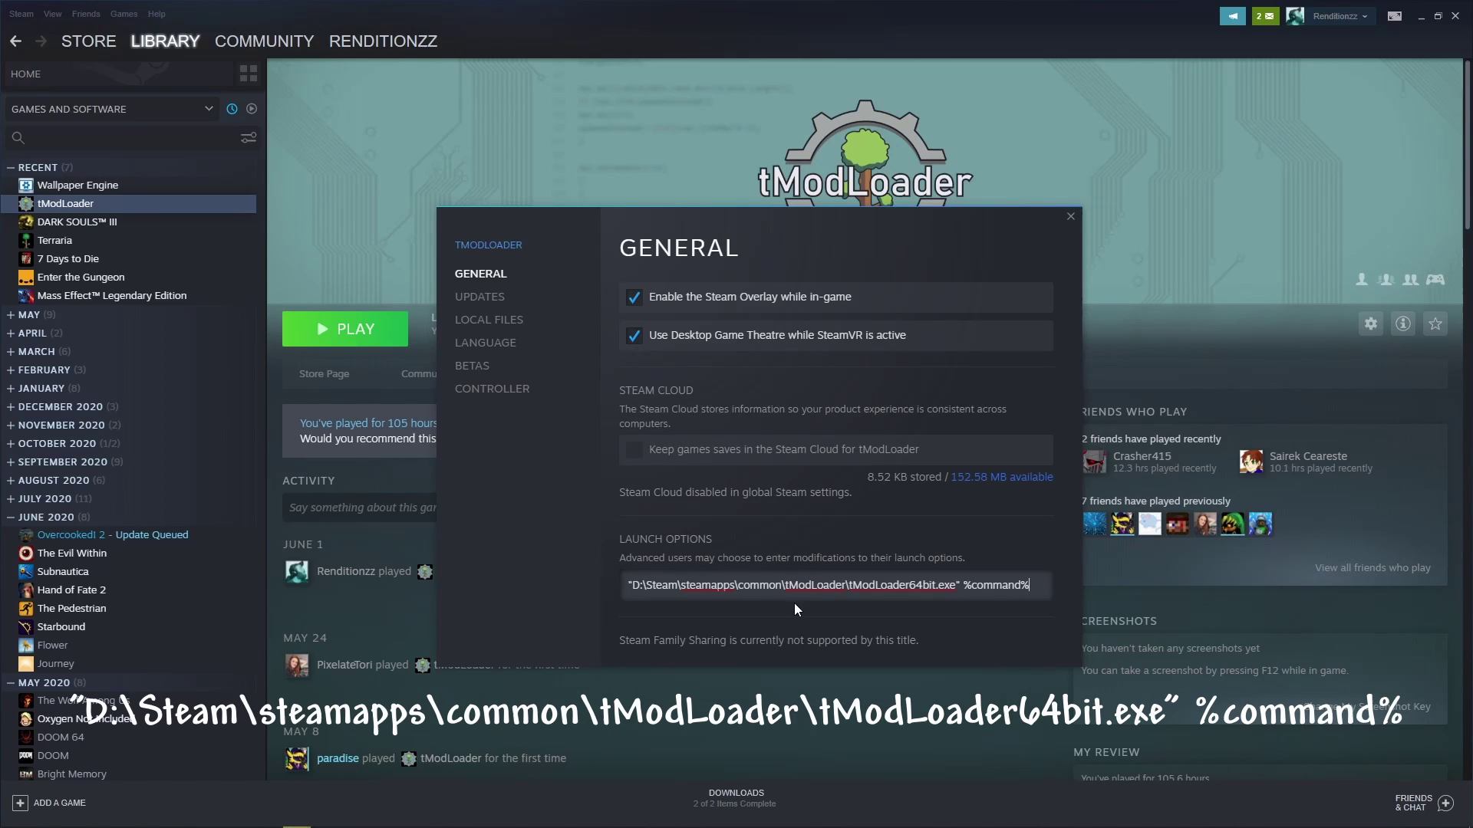
{"action": "left_click", "coordinate": [791, 609]}
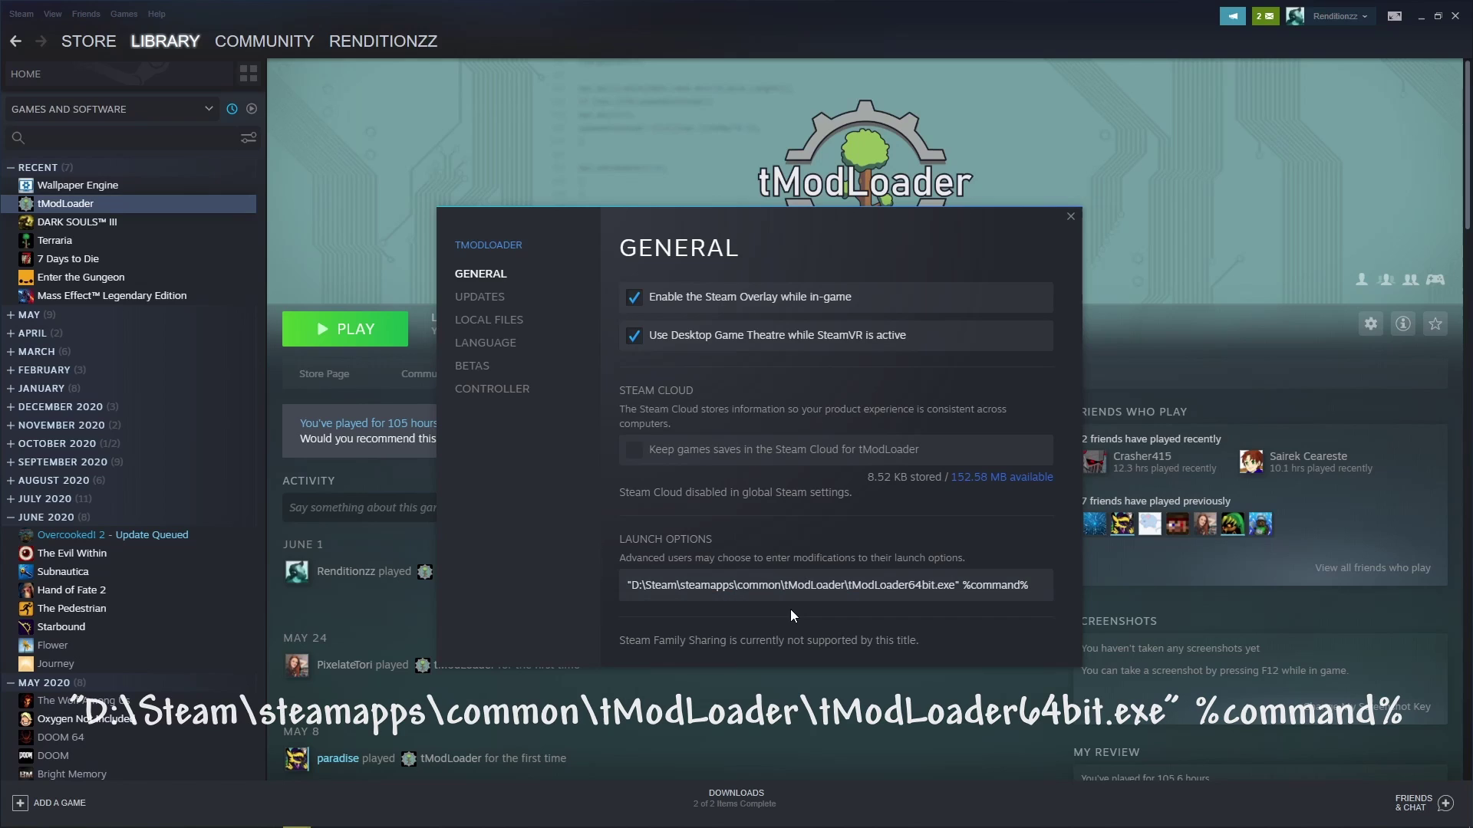
Close tModLoader's Properties and hit PLAY to start it with the new launch options
{"action": "left_click", "coordinate": [1073, 219]}
{"action": "left_click", "coordinate": [321, 333]}
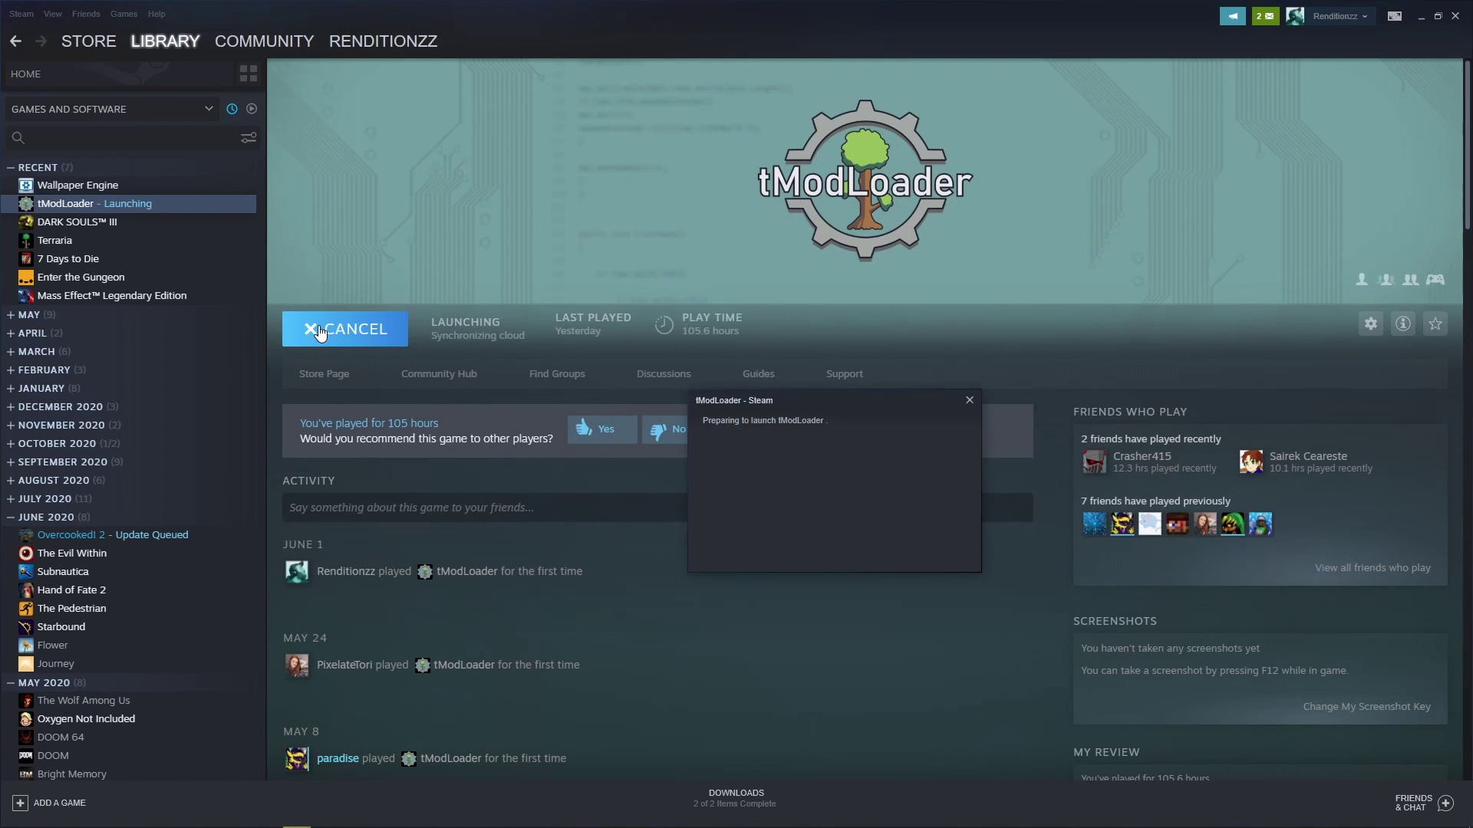